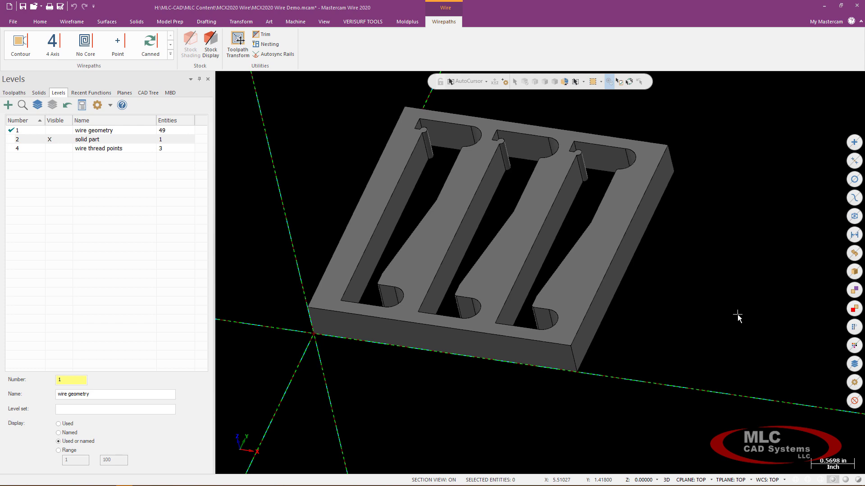
Orbit the plate to a steeper, near top-down angle and adjust the zoom.
middle_click_drag(737, 317, 616, 278)
scroll(614, 278, "up", 3)
scroll(616, 279, "down", 2)
scroll(463, 135, "down", 1)
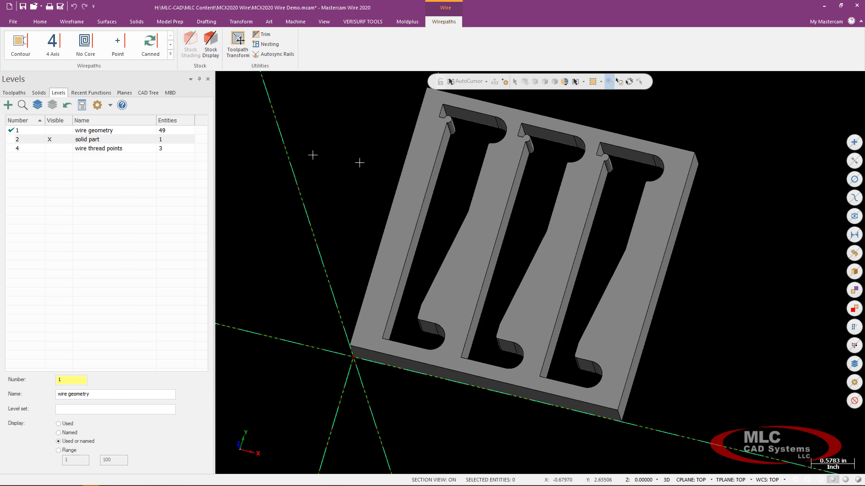
Turn on the wire geometry level and tilt the view to see the slotted face.
left_click(51, 130)
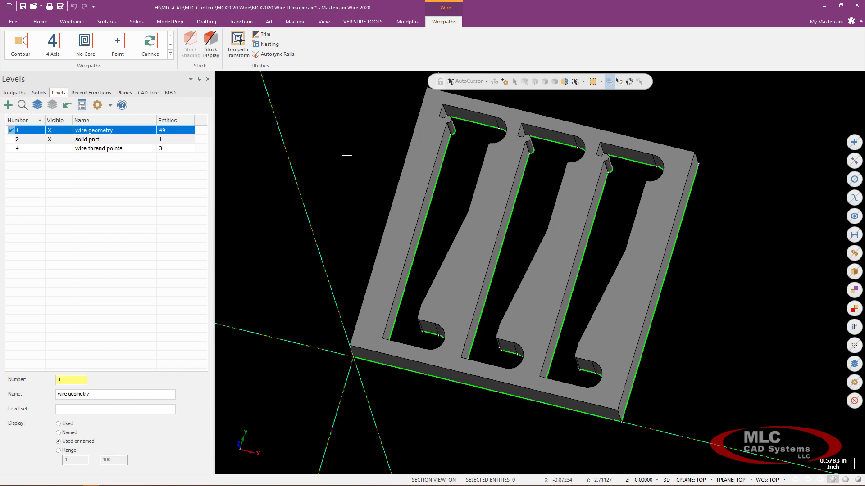
key("alt+Up")
key("alt+Up")
key("alt+Up")
key("alt+Up")
key("alt+Up")
key("alt+Up")
key("alt+Up")
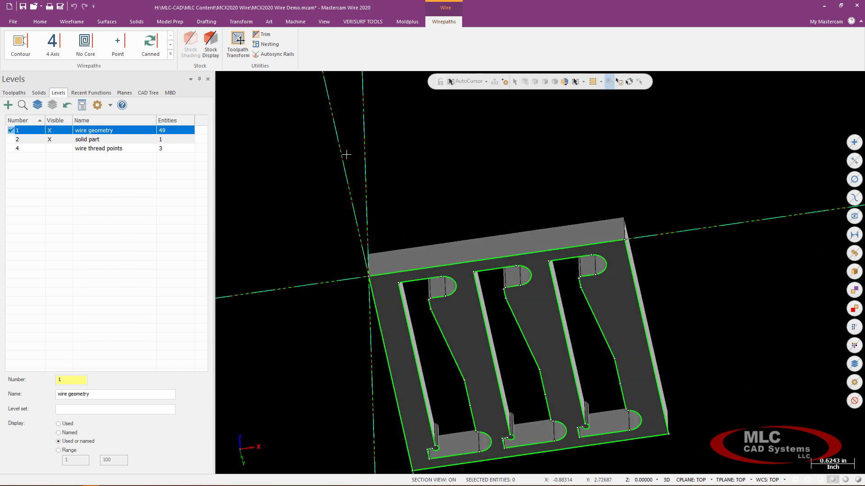
key("alt+Up")
key("alt+Up")
key("alt+Up")
key("alt+Up")
key("alt+Up")
key("alt+Up")
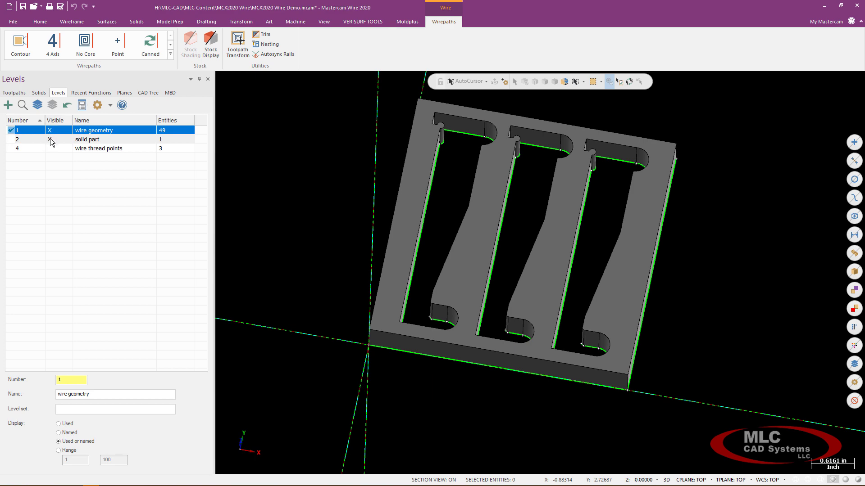
Show level 4 'wire thread points', then restore the solid part level and isometric view.
left_click(50, 141)
left_click(50, 148)
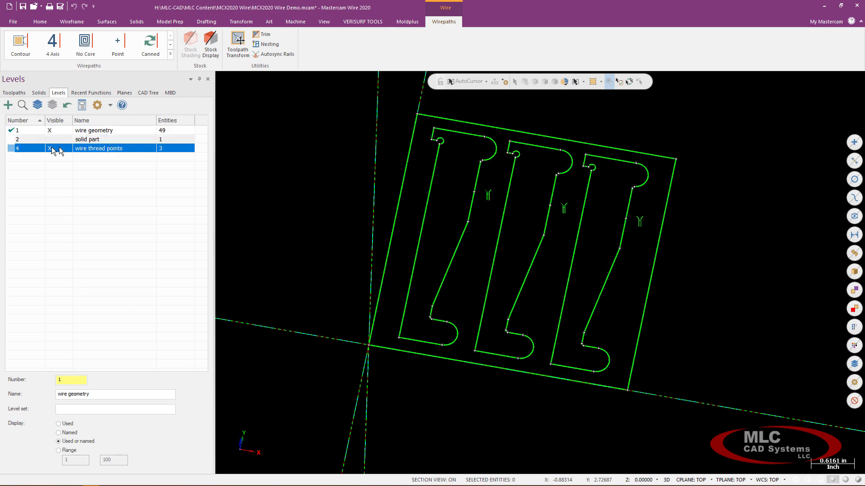
key("alt+Down")
key("alt+Down")
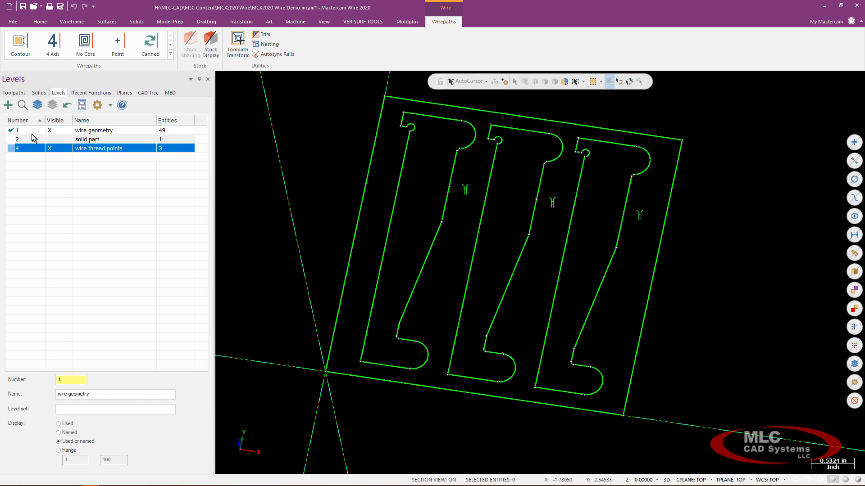
left_click(50, 139)
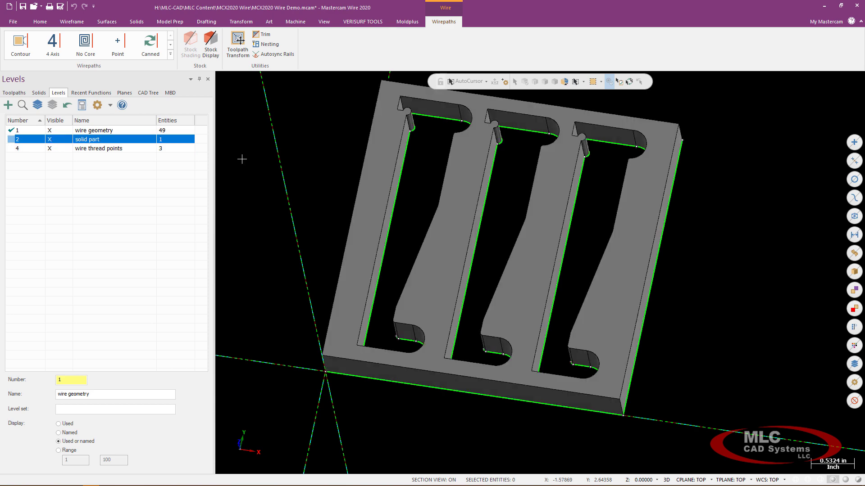
key("alt+7")
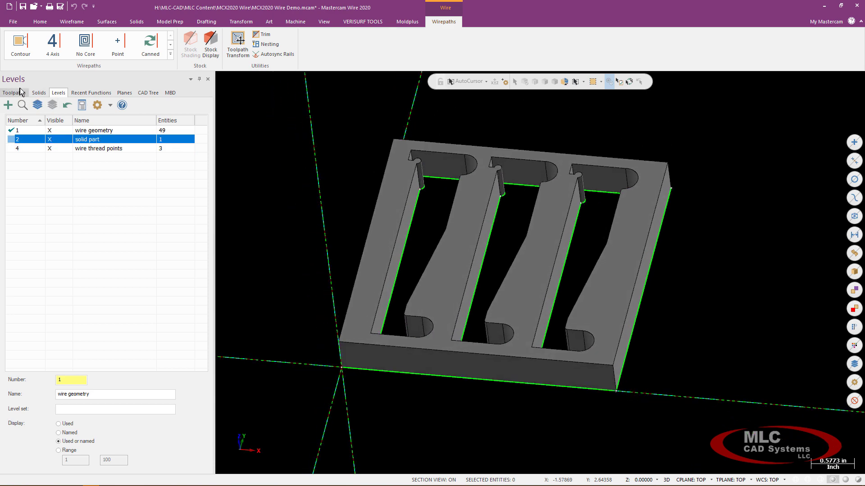
Define the machine group's rectangular stock from all entities with its origin at the block corner.
left_click(14, 93)
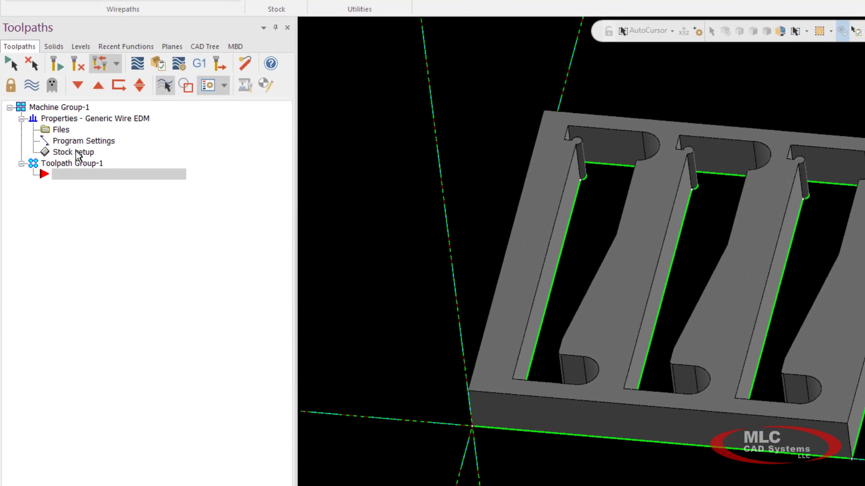
left_click(55, 169)
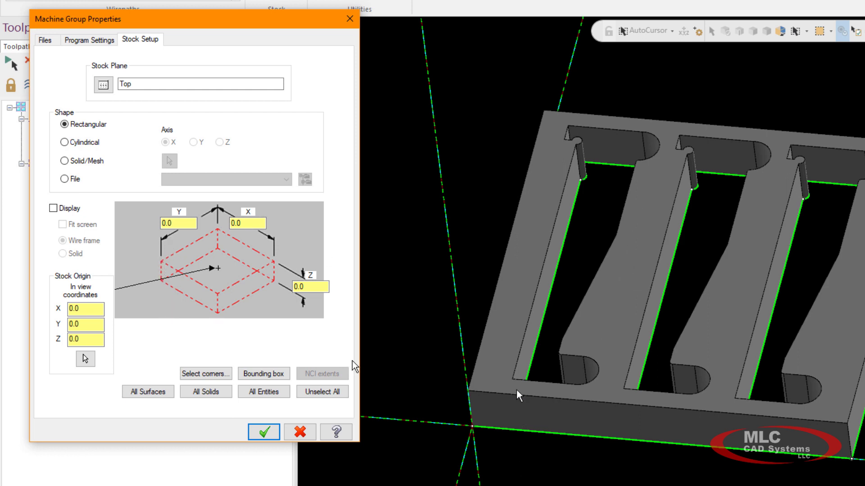
left_click(161, 280)
left_click(266, 391)
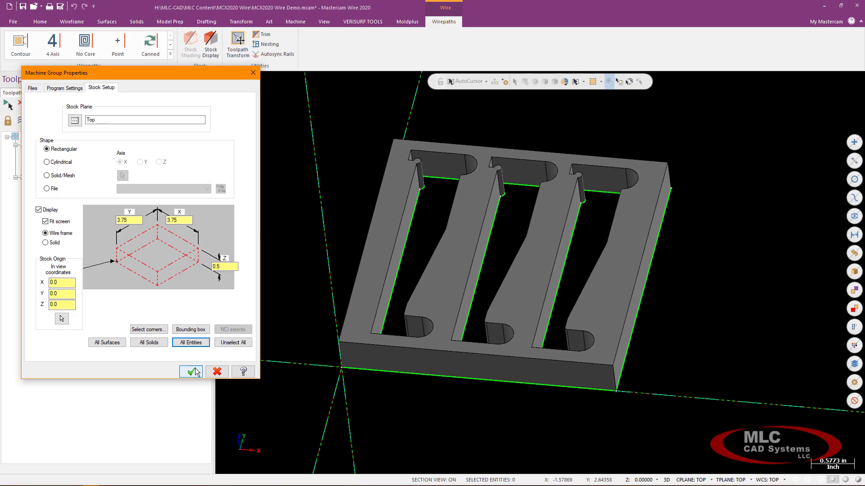
left_click(263, 432)
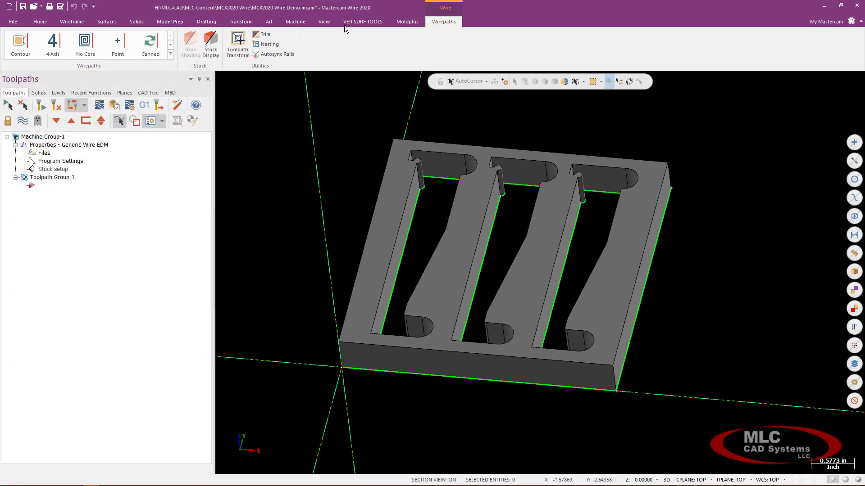
Switch to Top view, turn off stock display, and tilt the view back into 3D.
key("alt+1")
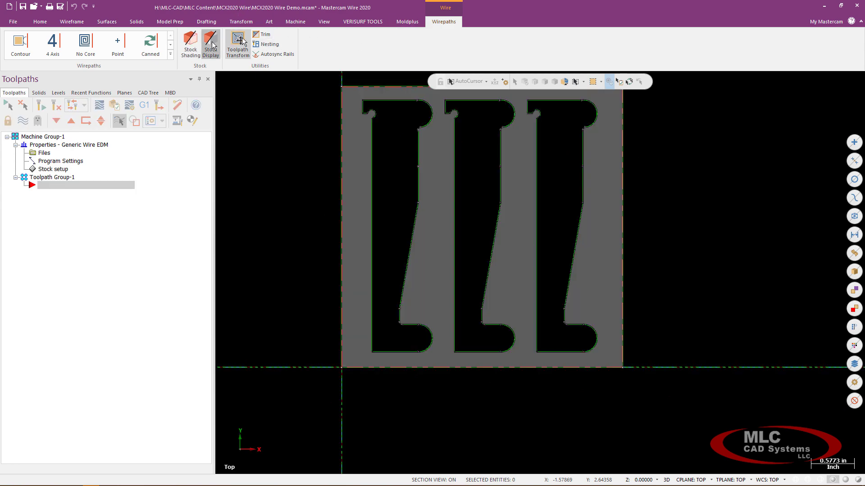
left_click(211, 45)
mouse_move(282, 216)
middle_mouse_down()
mouse_move(286, 154)
mouse_move(231, 177)
middle_mouse_up()
Hide the solid part level (level 2) in the Levels manager.
left_click(58, 93)
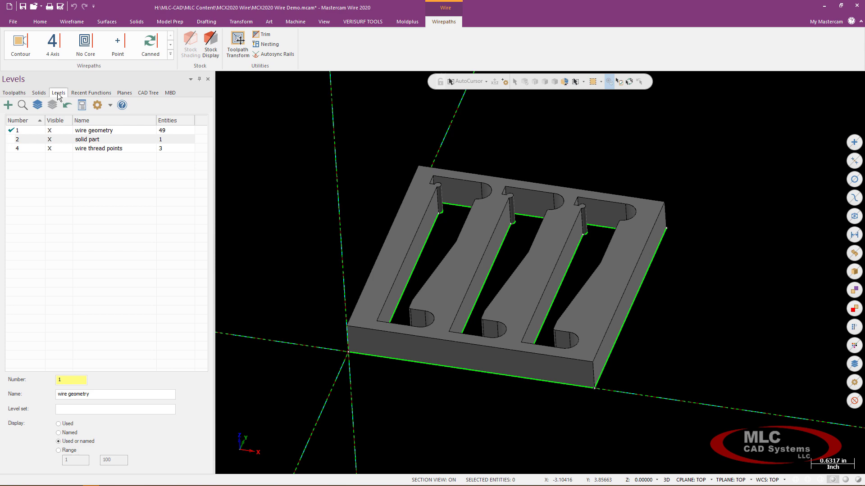
left_click(50, 142)
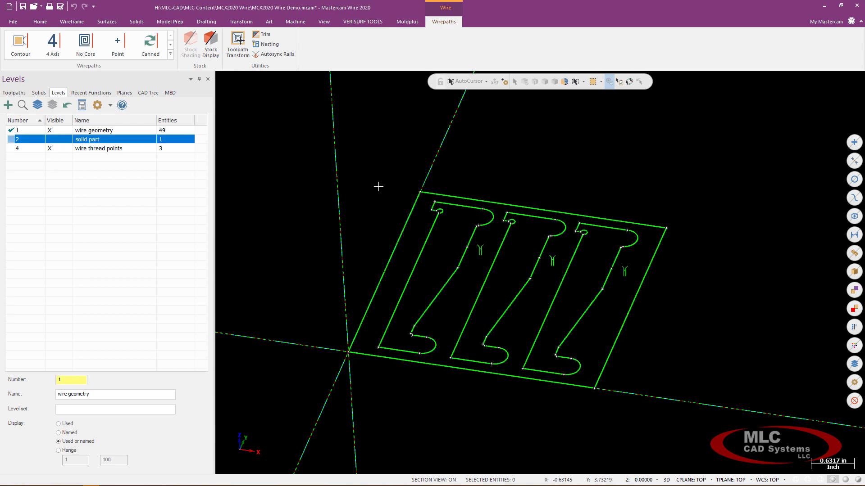
middle_click_drag(378, 185, 372, 185)
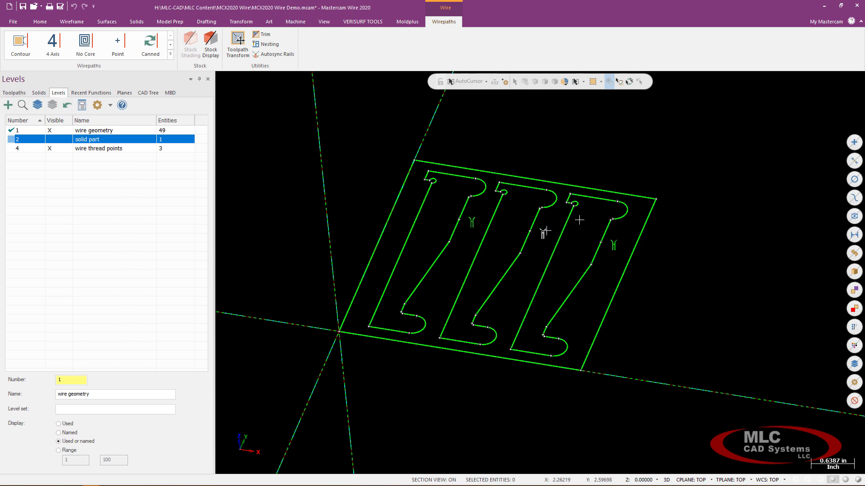
Start a Contour wirepath and pick the left part's thread point by Point chaining.
left_click(14, 92)
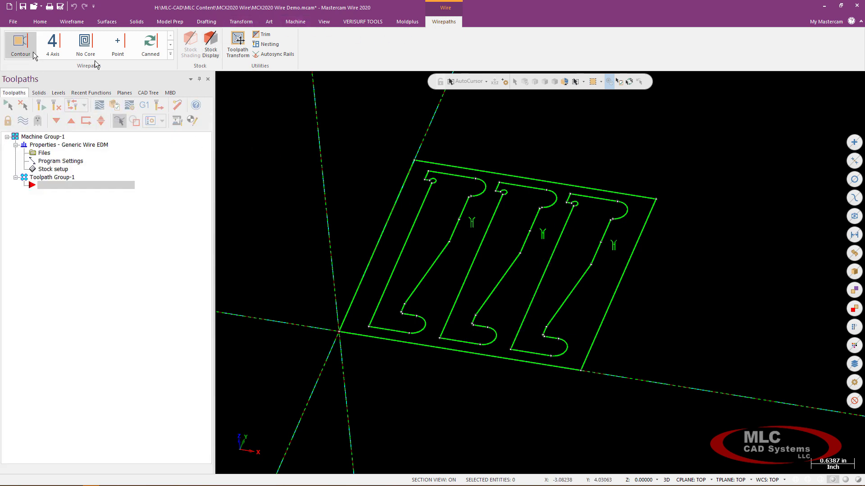
left_click(171, 54)
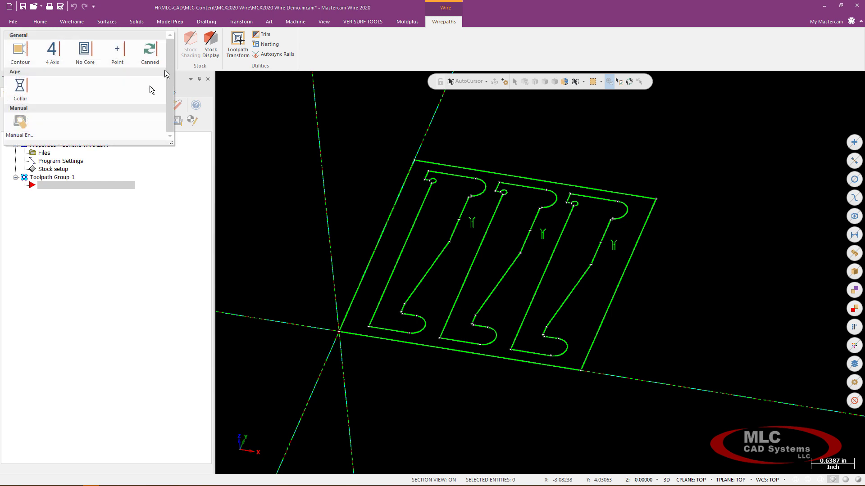
left_click(23, 50)
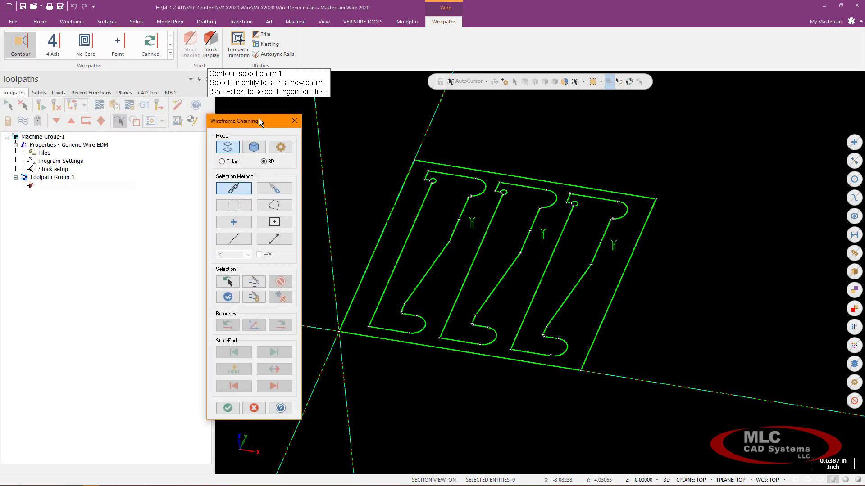
left_click_drag(258, 118, 281, 129)
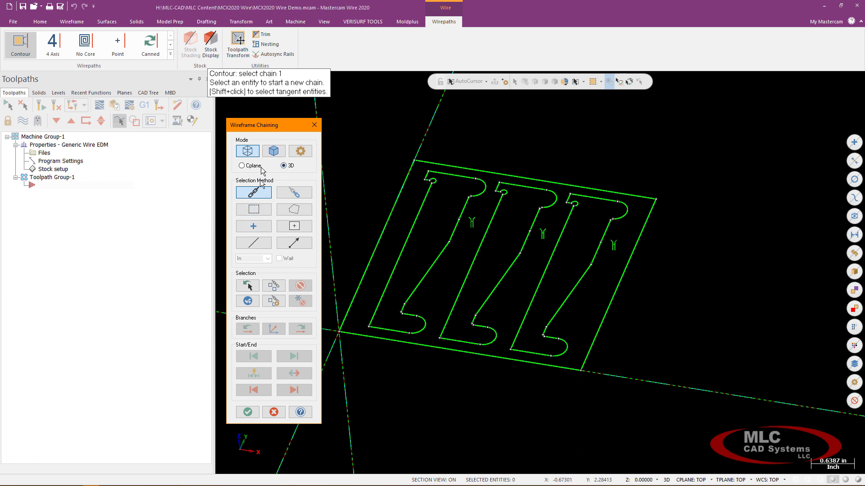
left_click(253, 226)
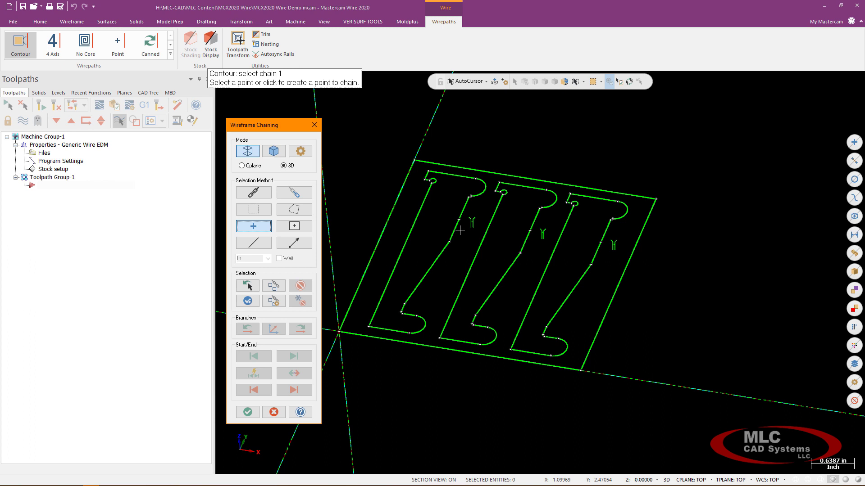
left_click(471, 222)
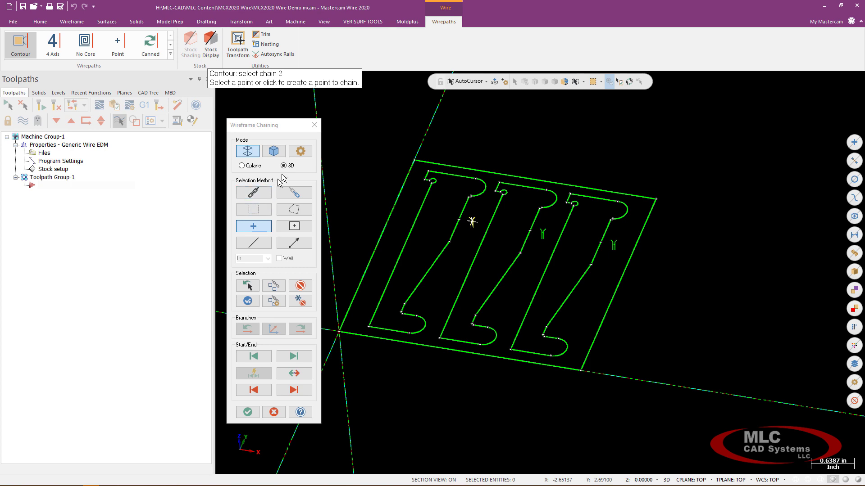
Set the chaining options to break the closest entity at the thread point.
left_click(301, 151)
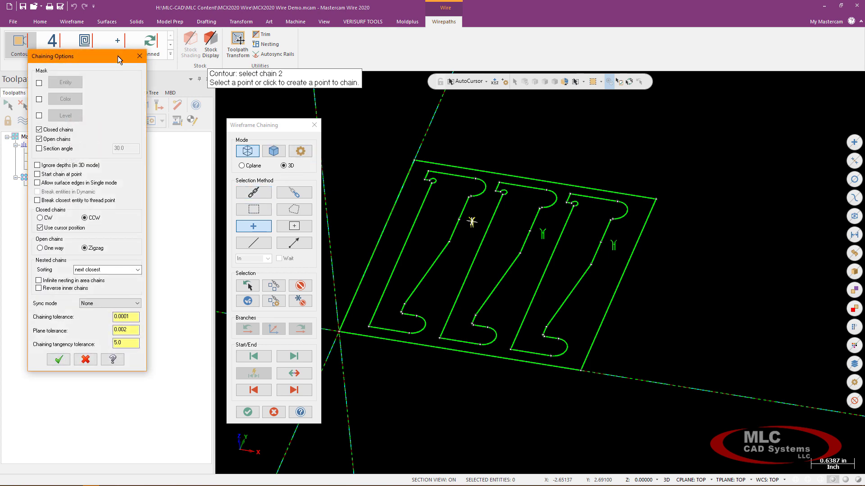
left_click_drag(117, 56, 171, 96)
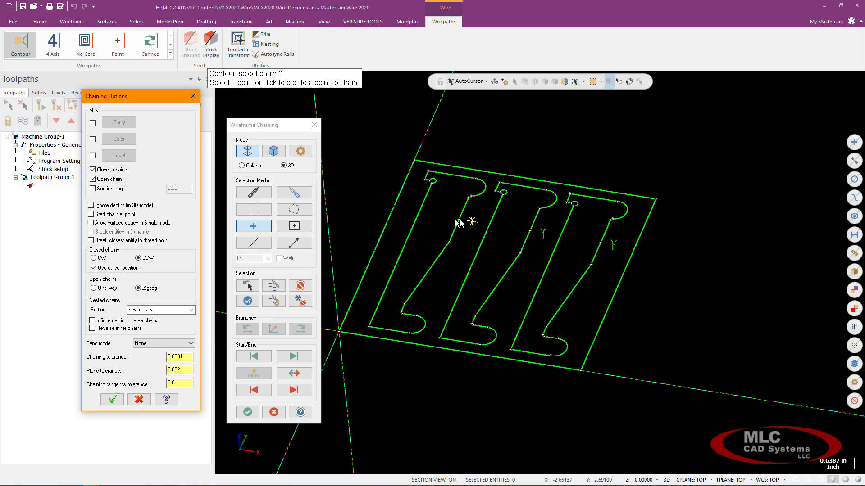
left_click(91, 241)
left_click(112, 399)
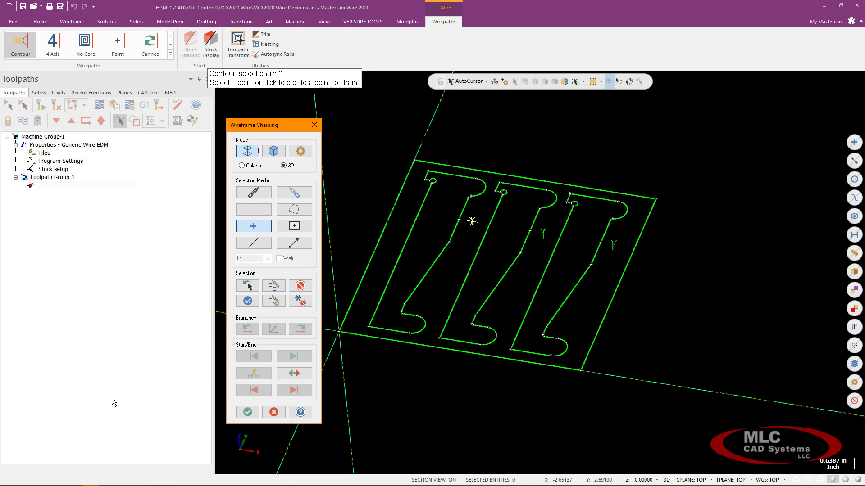
Chain the left part's slot contour and accept the chains to create the wirepath.
left_click(260, 197)
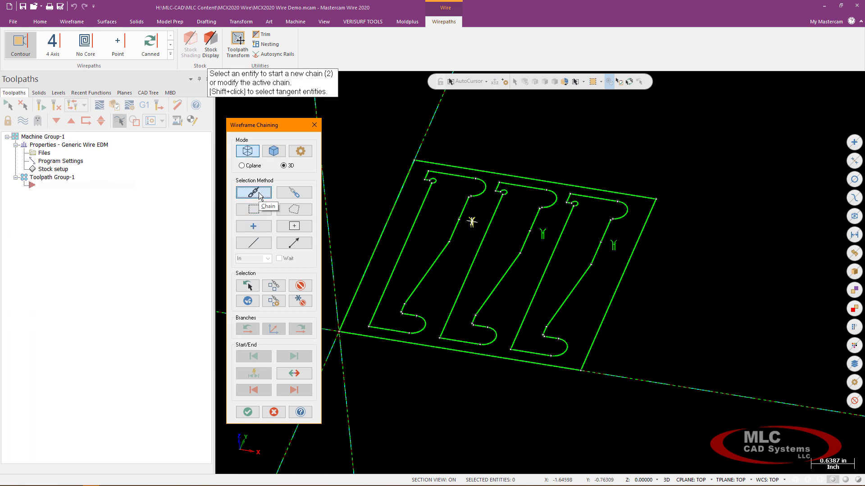
left_click(466, 203)
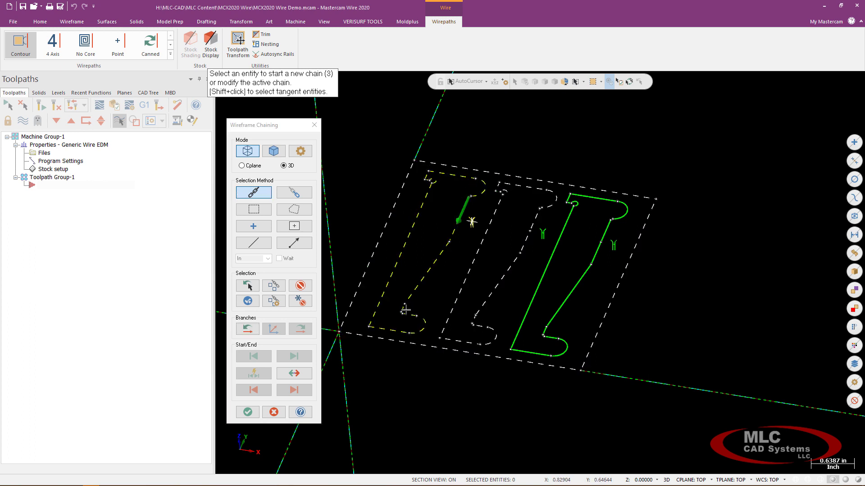
left_click(247, 412)
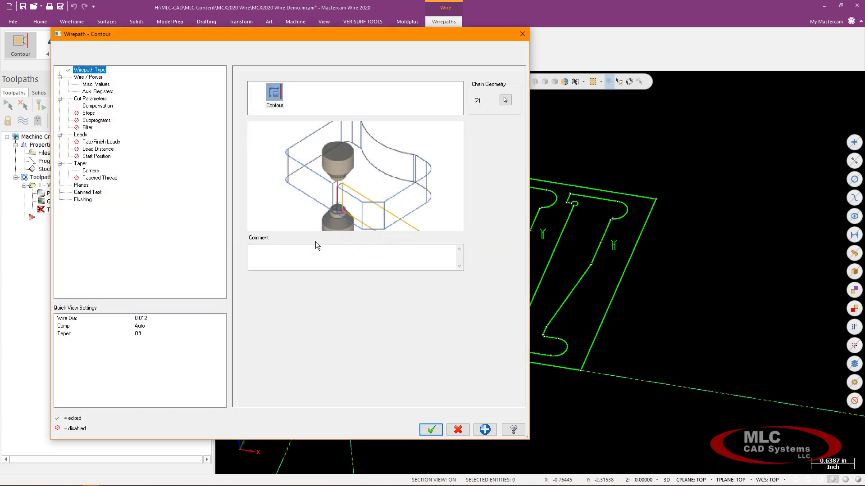
Associate Wire/Power to the CAM-WIRE.power library and apply its pass settings.
left_click_drag(310, 39, 441, 37)
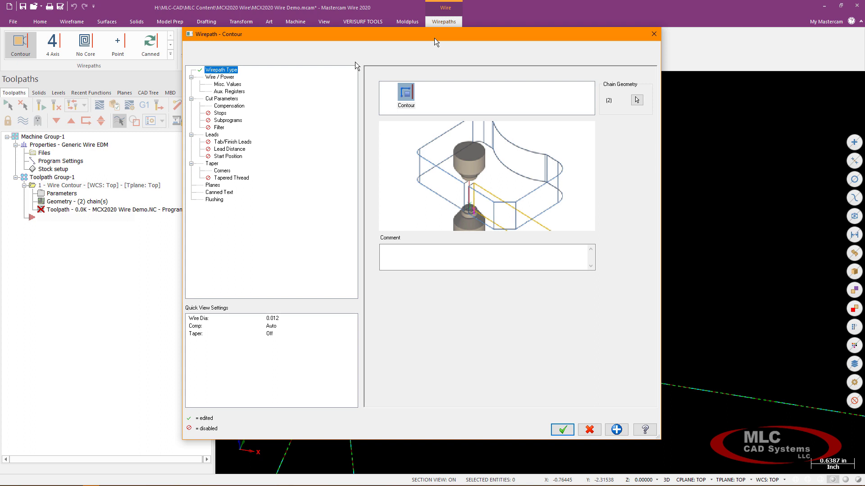
left_click(223, 78)
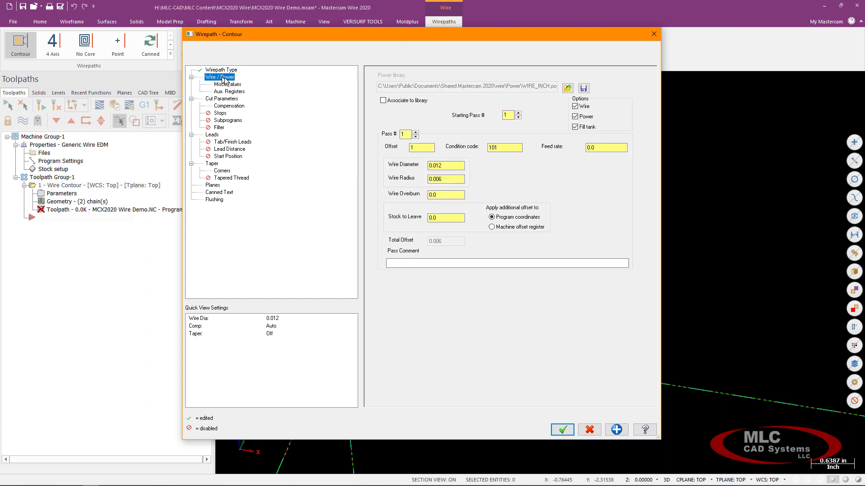
left_click(383, 101)
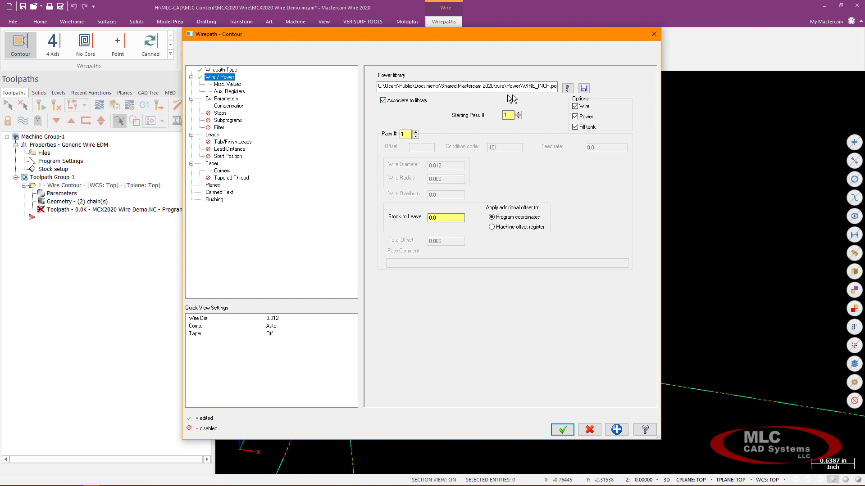
left_click(568, 90)
left_click_drag(189, 104, 290, 154)
left_click(137, 170)
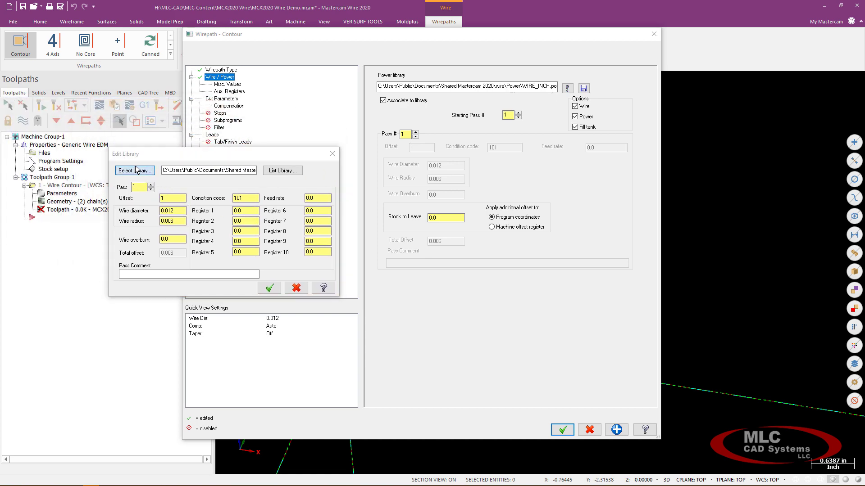
left_click_drag(303, 99, 266, 63)
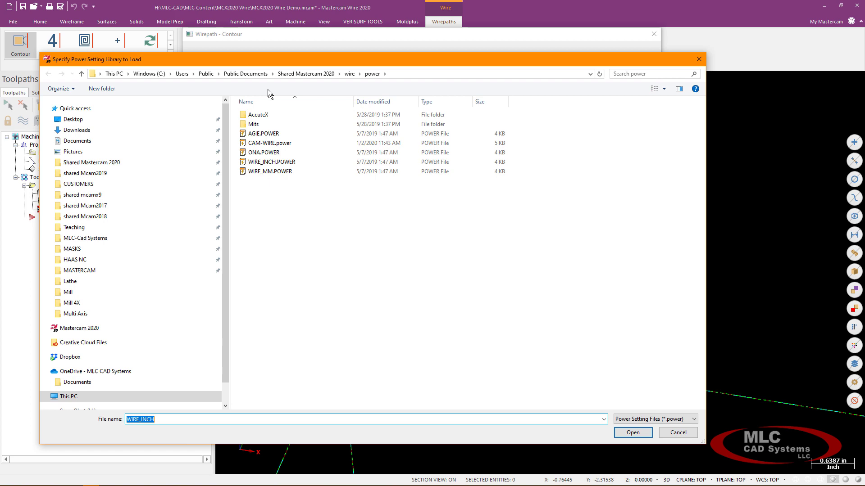
left_click_drag(269, 143, 384, 145)
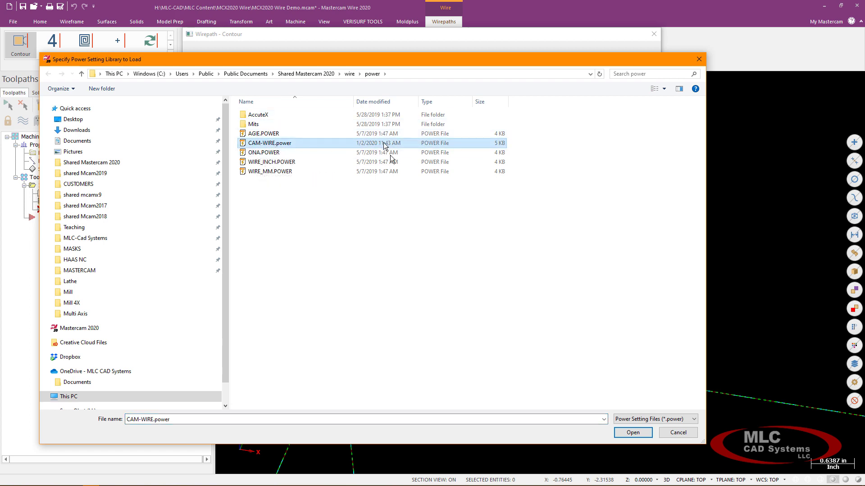
left_click(632, 433)
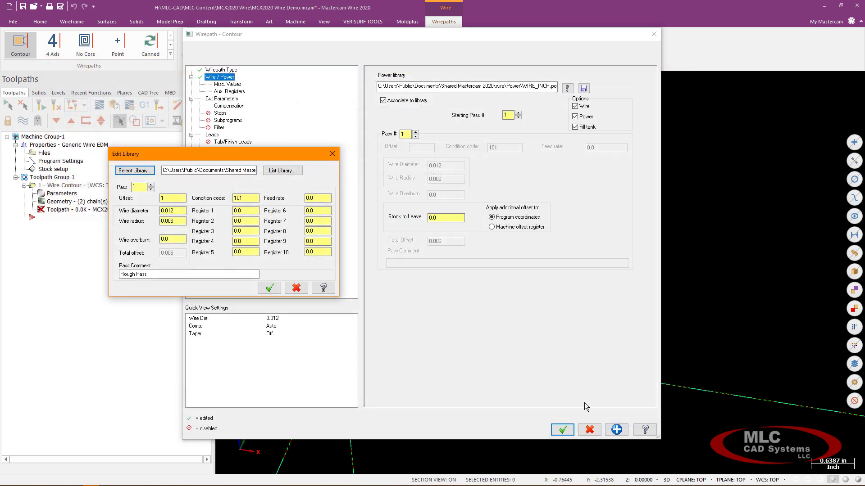
left_click(150, 185)
left_click(270, 288)
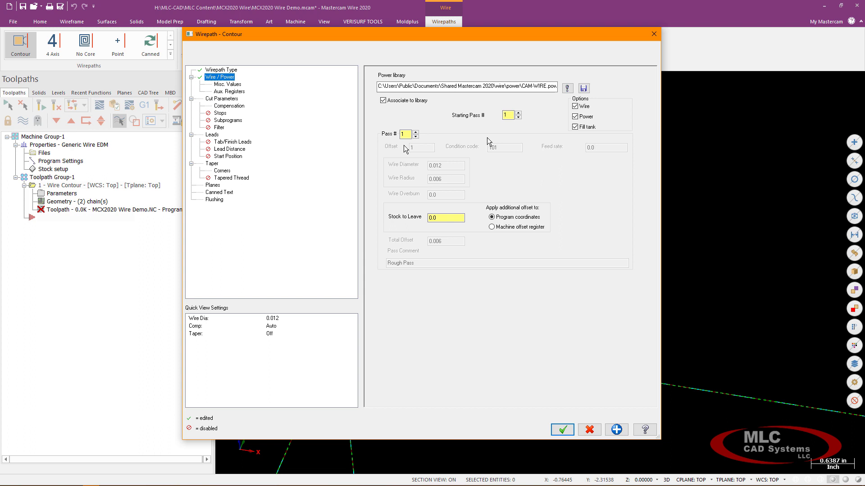
Set cut parameters: rough cut, 1 skim cut, a 0.1-wide tab, cutting in Reverse.
left_click(220, 99)
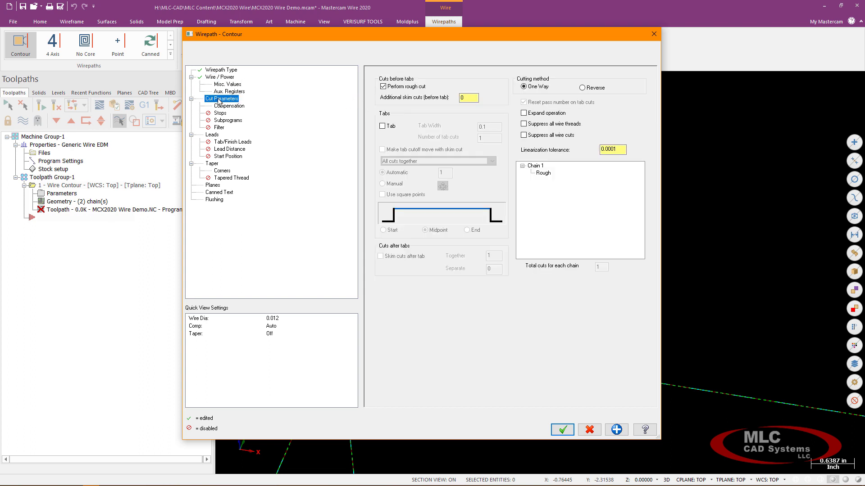
left_click(384, 87)
double_click(467, 99)
type("1")
key("Tab")
left_click(387, 127)
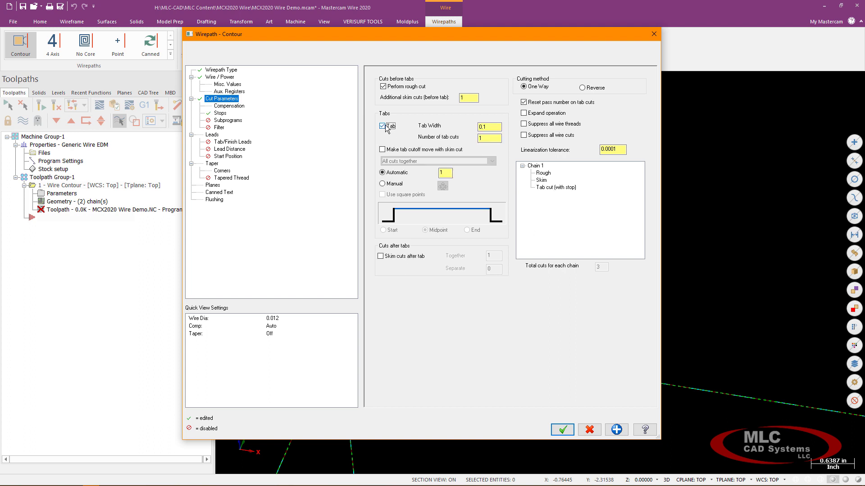
left_click(482, 139)
left_click(481, 127)
left_click(441, 174)
left_click(582, 87)
Set the Stops page output stop code to As glue stop.
left_click(229, 107)
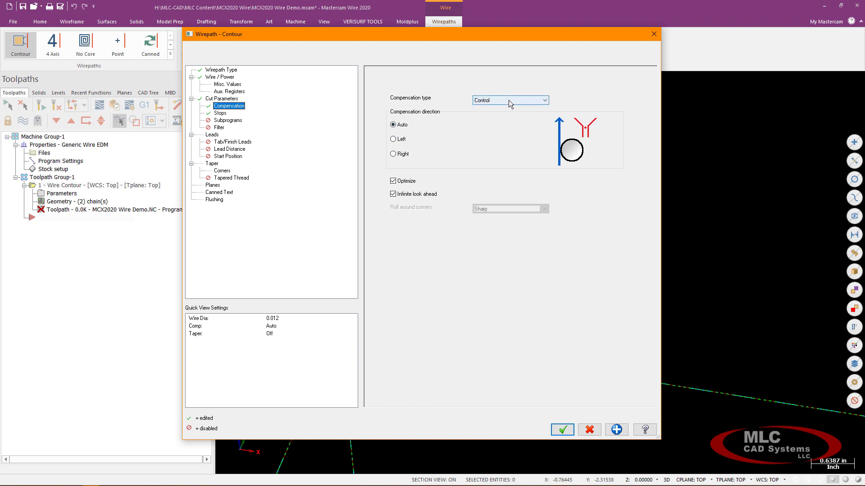
left_click(219, 113)
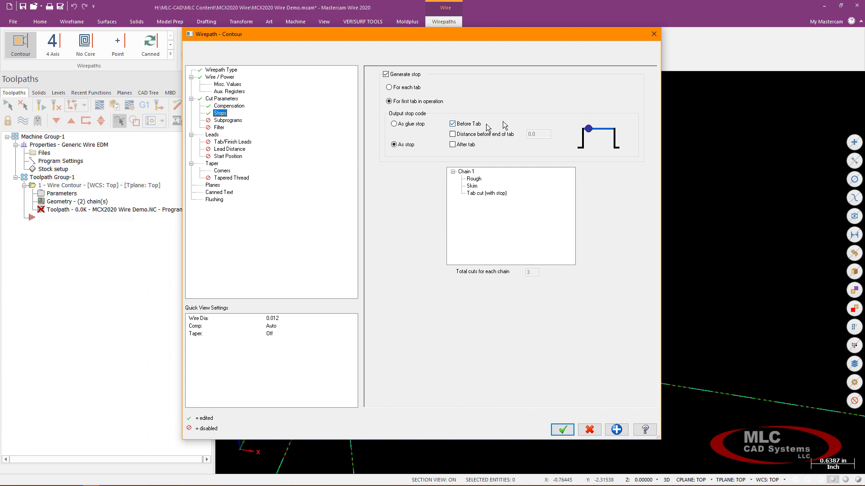
left_click(395, 124)
Set the lead overlap to 0.05 and enable Max lead out at 0.05.
left_click(211, 135)
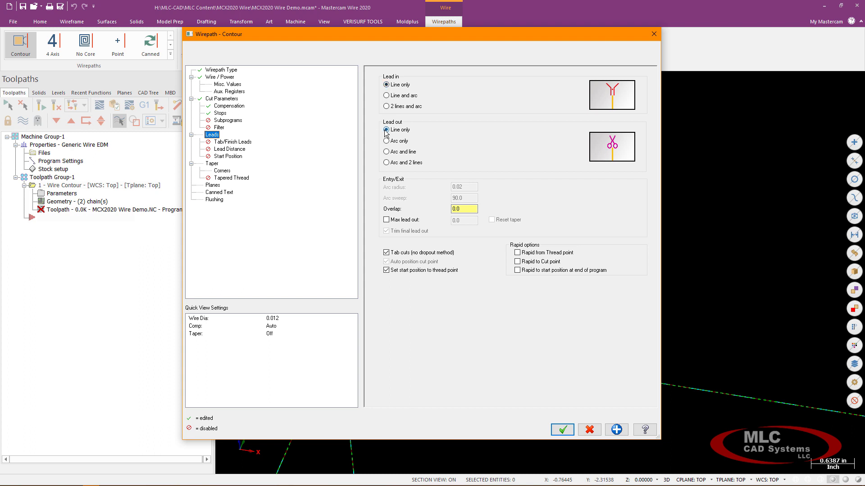
left_click(386, 220)
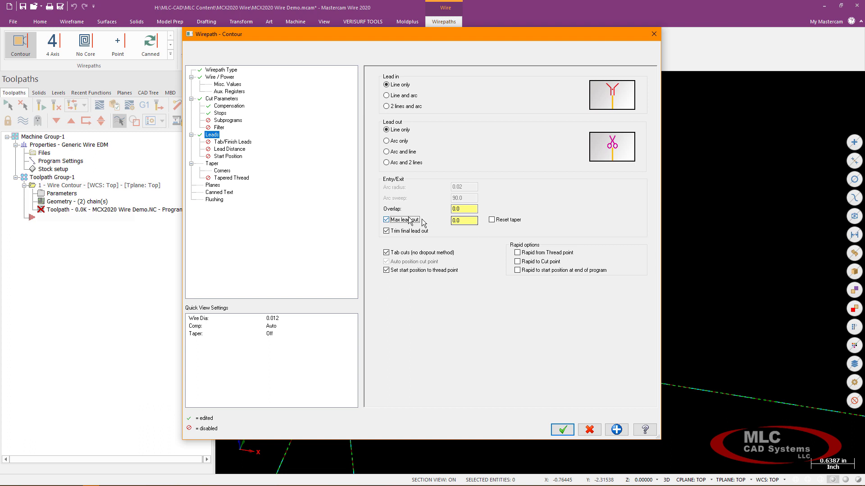
double_click(462, 209)
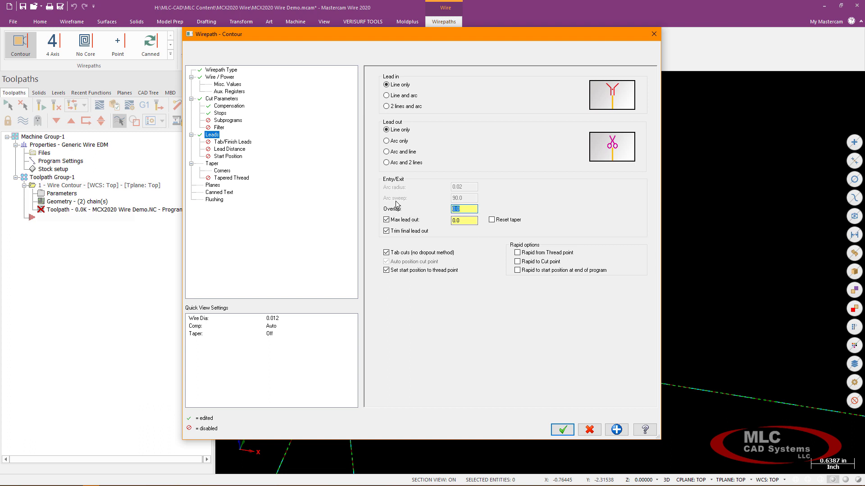
type(".05")
key("Tab")
type("0.05")
key("Tab")
On the Taper page enter UV trim plane 0.75, UV height 0.5 and XY trim plane -0.1.
left_click(213, 164)
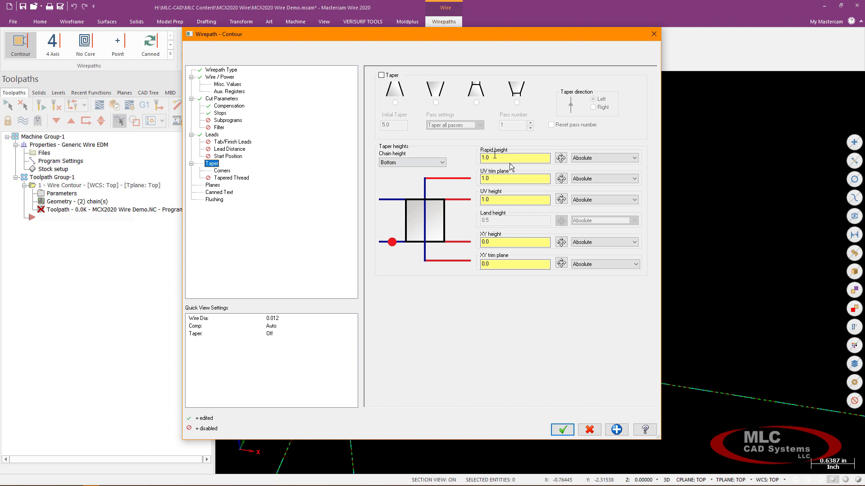
left_click(492, 157)
left_click_drag(494, 158, 478, 161)
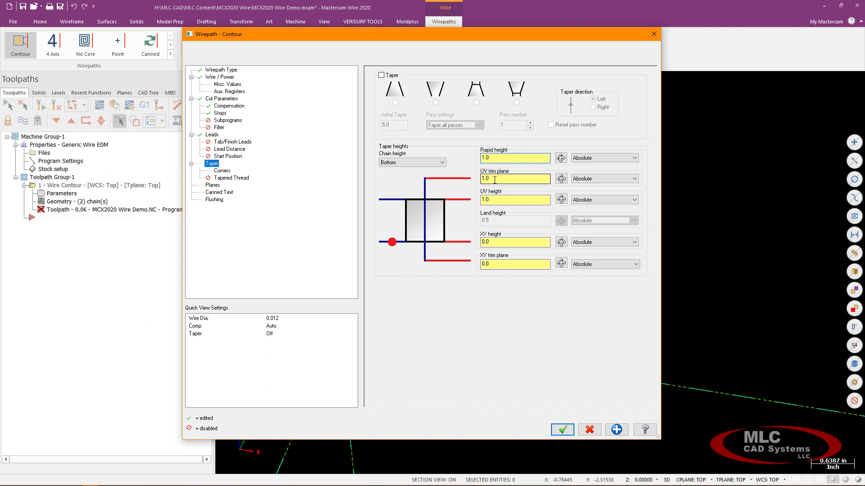
left_click_drag(495, 179, 448, 182)
key("Tab")
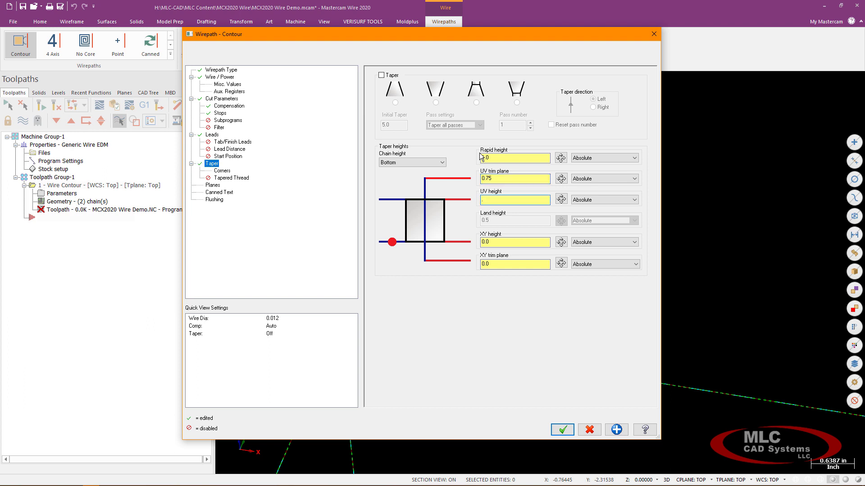
key("Tab")
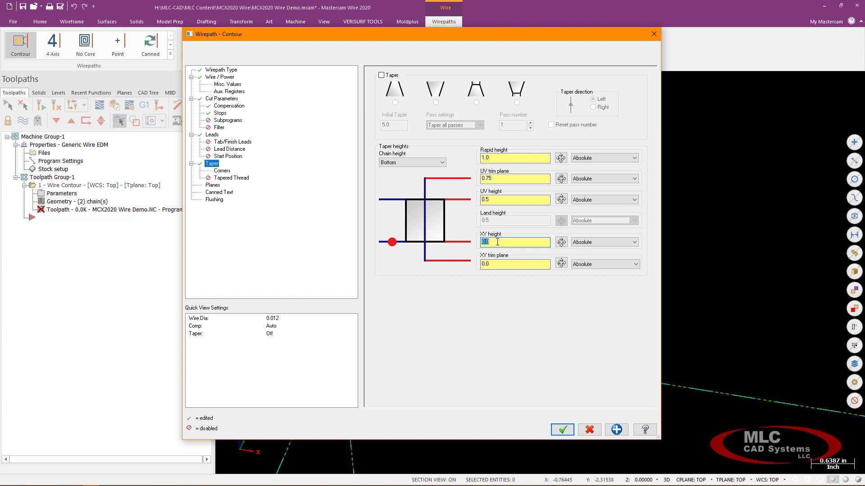
left_click(496, 264)
key("BackSpace")
key("BackSpace")
type("-.1")
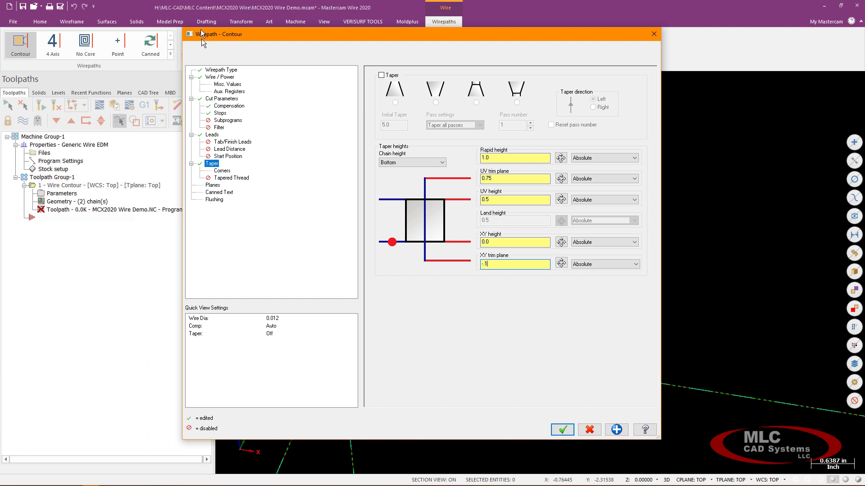
Review the Wire/Power, Cut, Compensation, Stops, Leads and Taper pages, then accept the contour parameters.
left_click(219, 78)
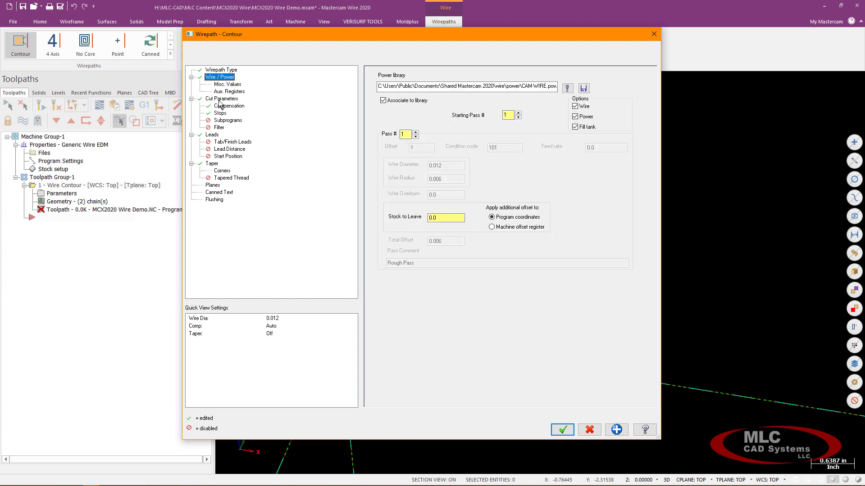
left_click(219, 99)
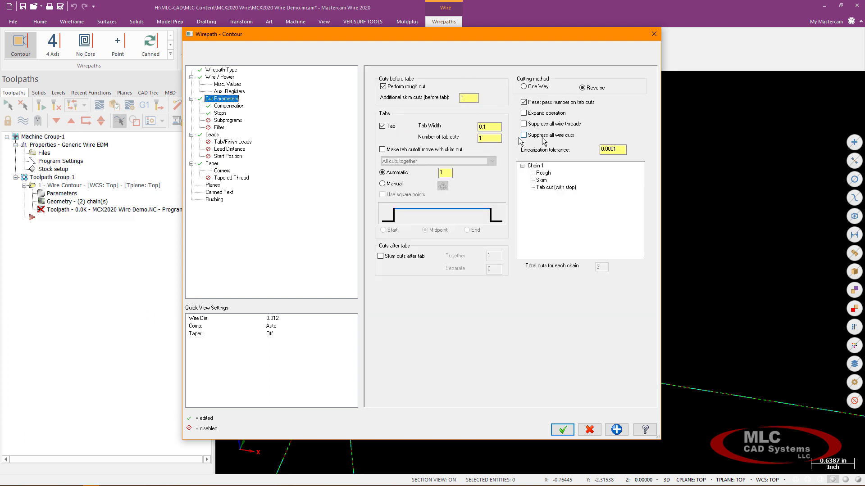
left_click(229, 106)
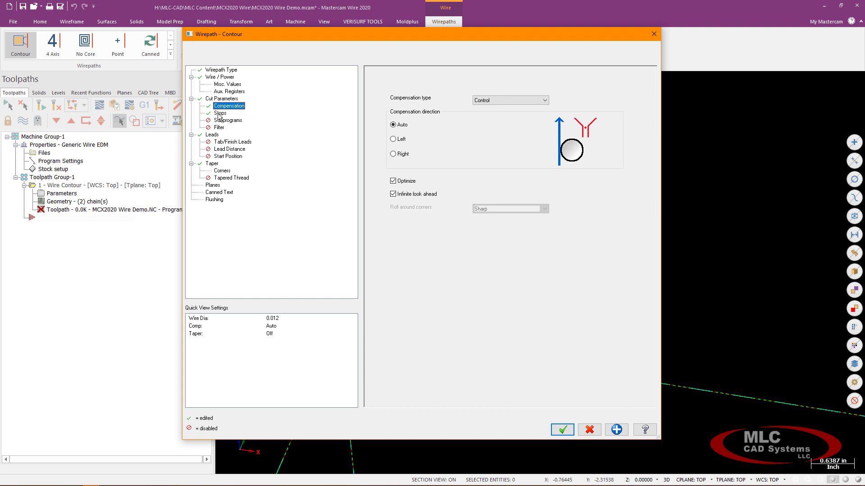
left_click(221, 113)
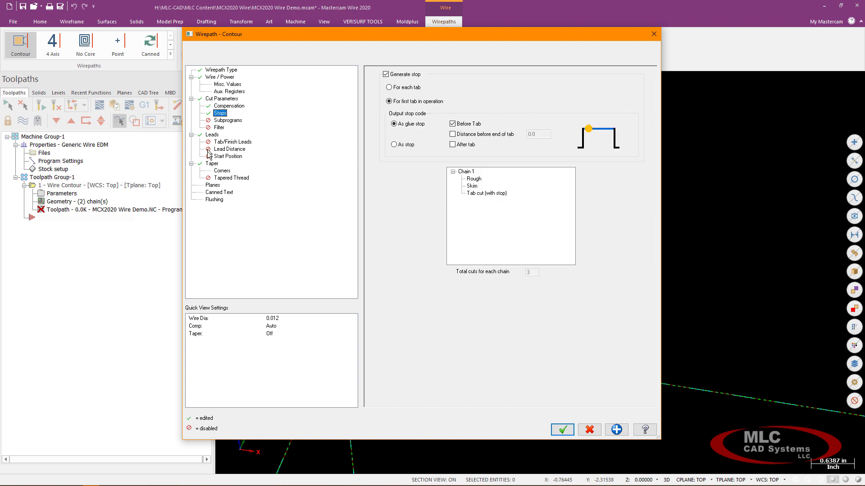
left_click(211, 135)
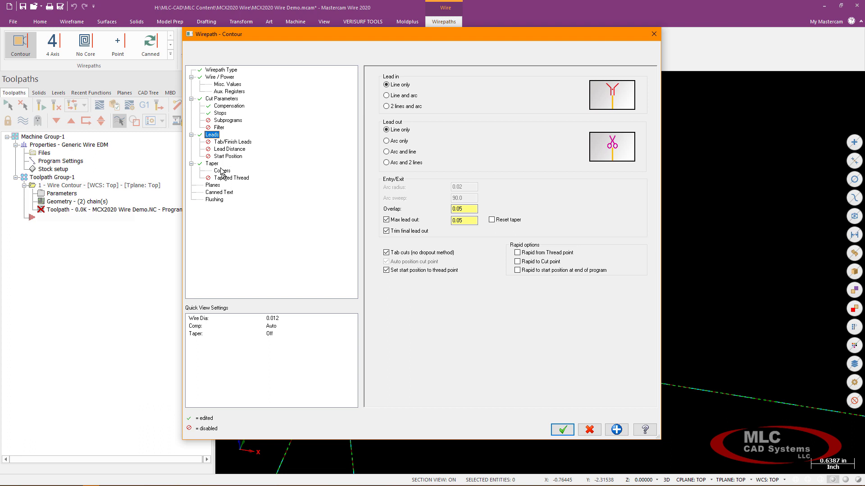
left_click(212, 163)
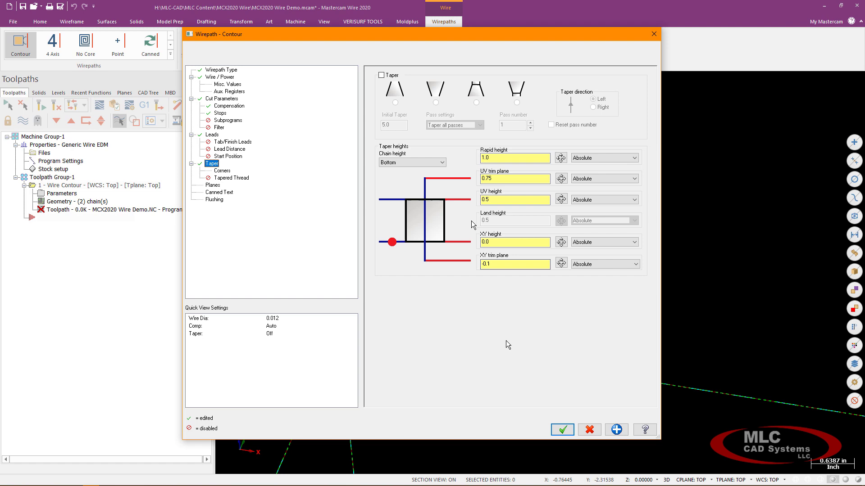
left_click(560, 430)
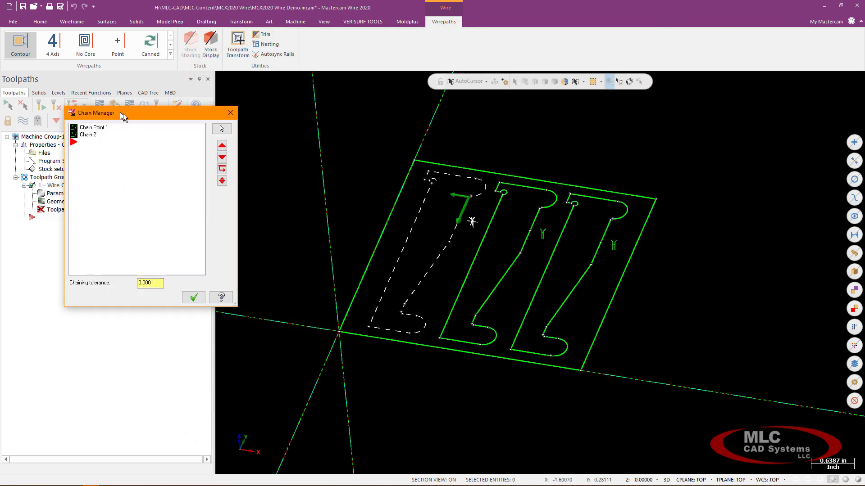
Create the Wire Contour toolpath from the two chains and orbit the view to inspect it.
left_click_drag(123, 116, 203, 122)
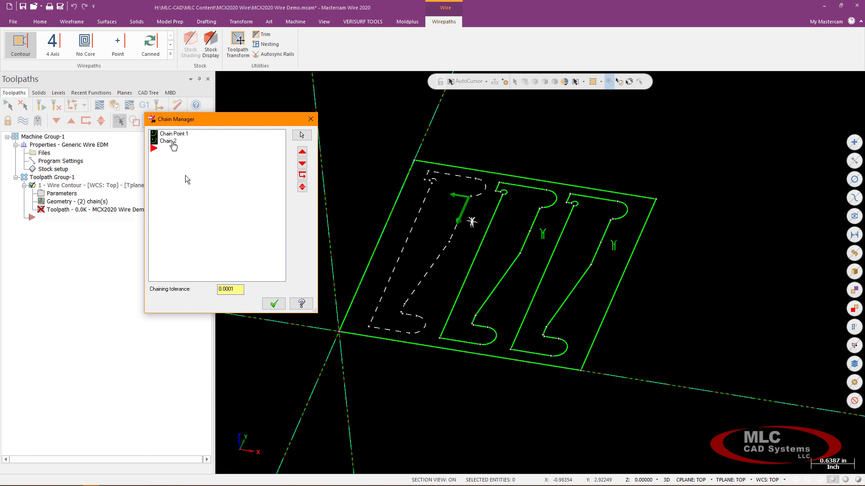
left_click(273, 304)
mouse_move(303, 404)
middle_mouse_down()
mouse_move(315, 392)
mouse_move(328, 411)
mouse_move(328, 449)
mouse_move(363, 411)
mouse_move(347, 419)
mouse_move(334, 367)
mouse_move(341, 357)
mouse_move(305, 394)
mouse_move(316, 410)
mouse_move(320, 398)
middle_mouse_up()
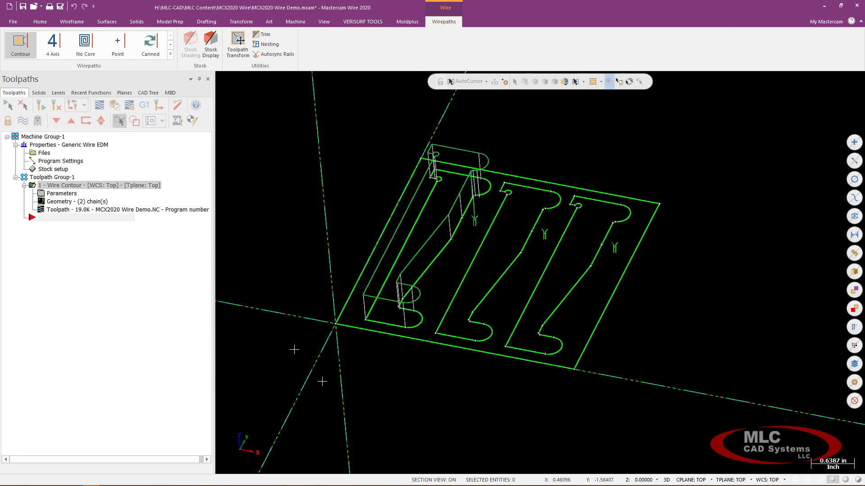
mouse_move(305, 204)
middle_mouse_down()
mouse_move(331, 204)
mouse_move(350, 233)
mouse_move(349, 222)
mouse_move(328, 210)
mouse_move(326, 227)
middle_mouse_up()
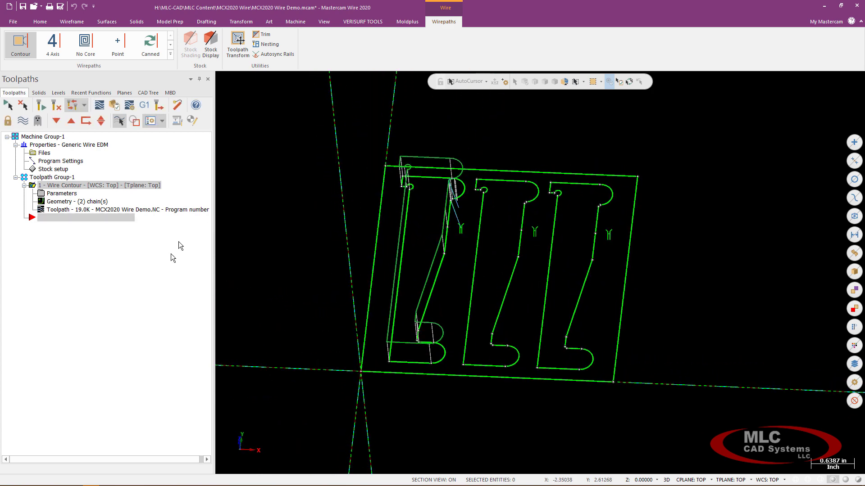
Add a Translate toolpath transform with NCI source and Copy source operations enabled.
left_click(237, 43)
left_click_drag(291, 136, 205, 85)
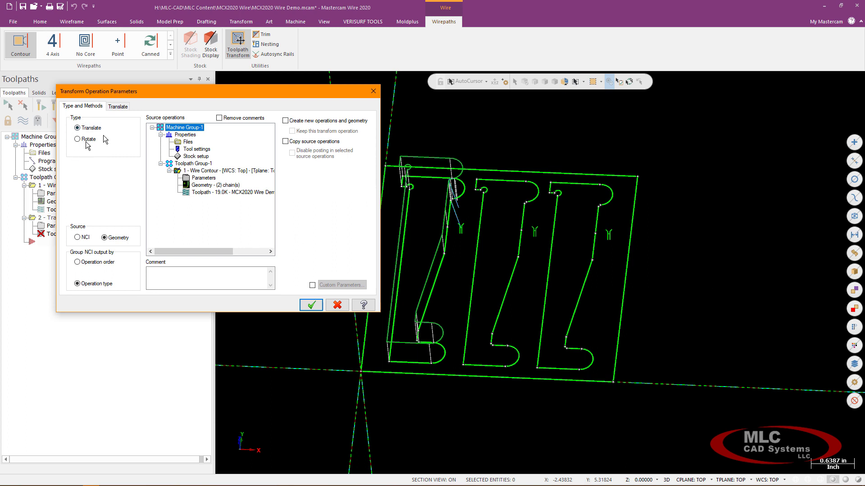
left_click(78, 238)
left_click(285, 141)
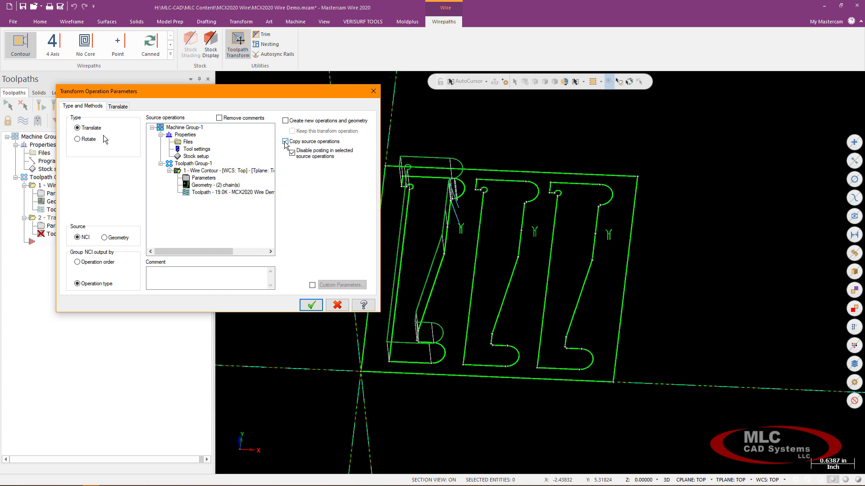
left_click_drag(279, 89, 282, 90)
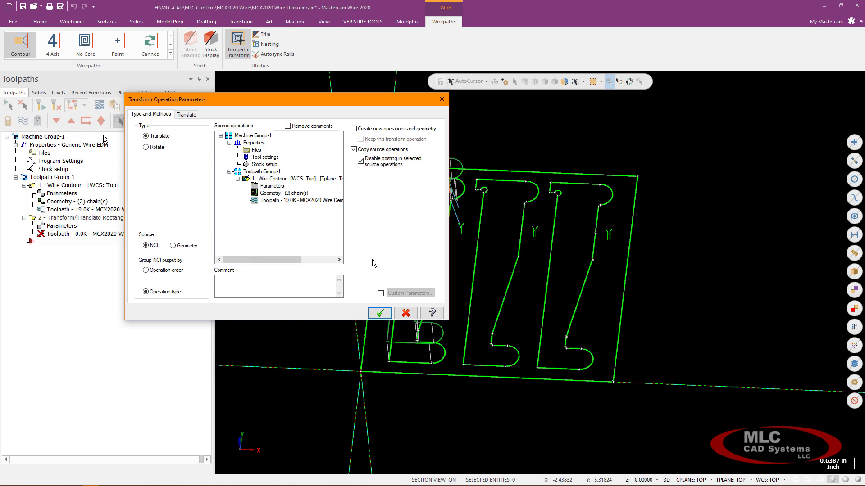
left_click(187, 115)
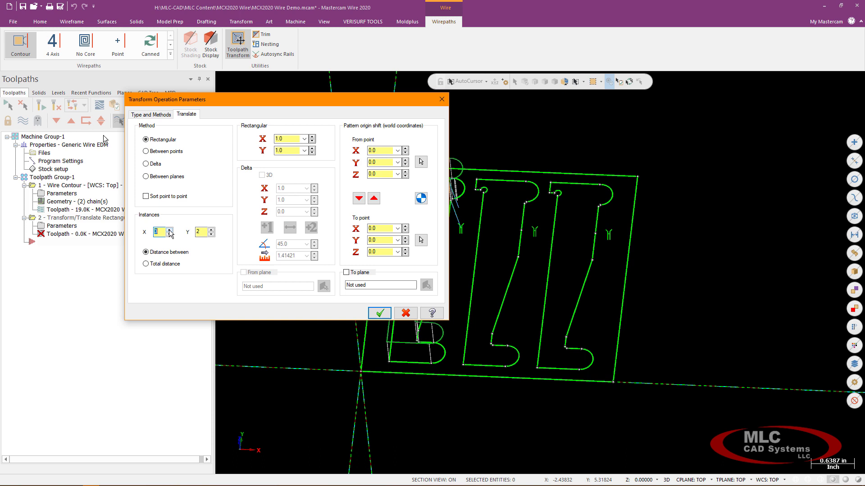
Set 3 X and 1 Y instances, measure X spacing between matching part corners, and apply.
left_click(211, 234)
right_click(287, 140)
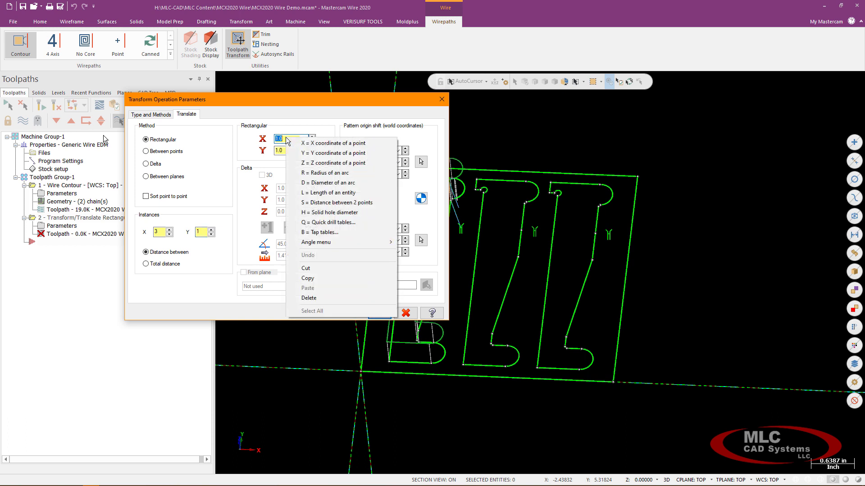
left_click(349, 204)
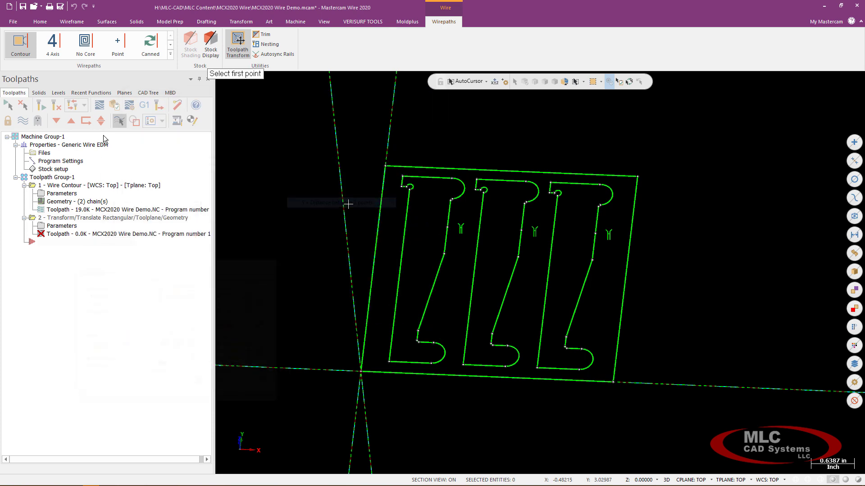
left_click(387, 362)
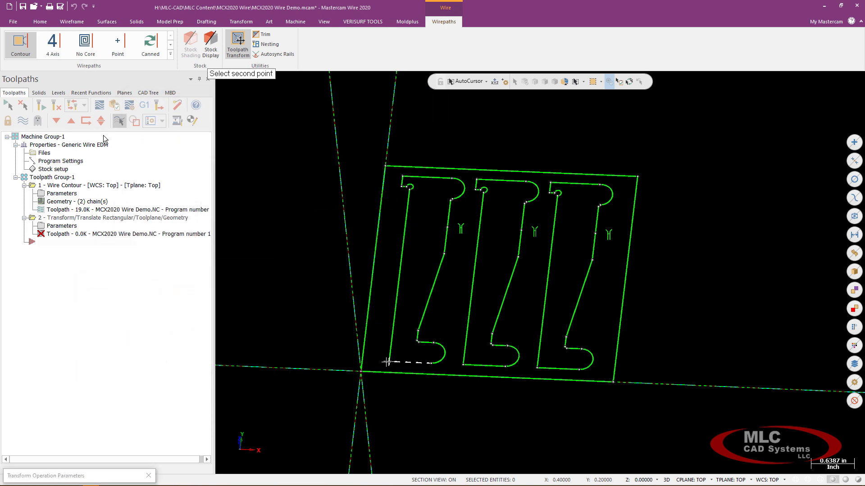
left_click(462, 365)
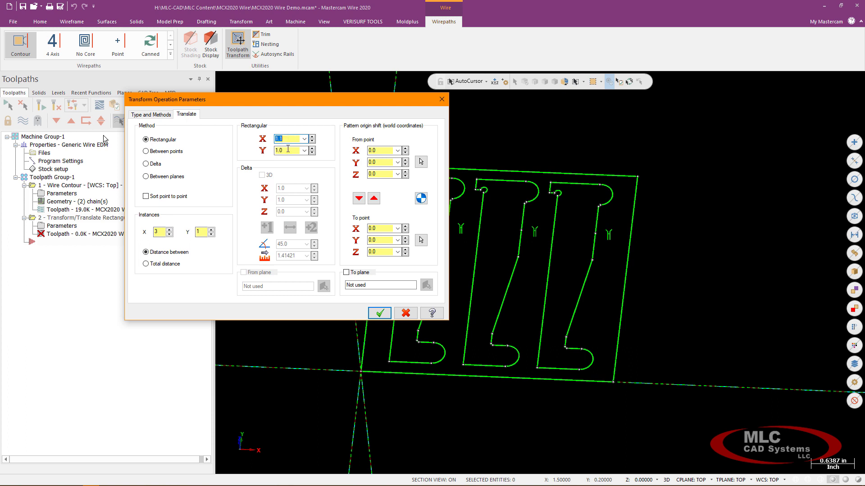
left_click(285, 150)
left_click(379, 314)
Orbit to check the three wirepaths, then send the selected operations to Simulator verification.
middle_click_drag(299, 303, 293, 259)
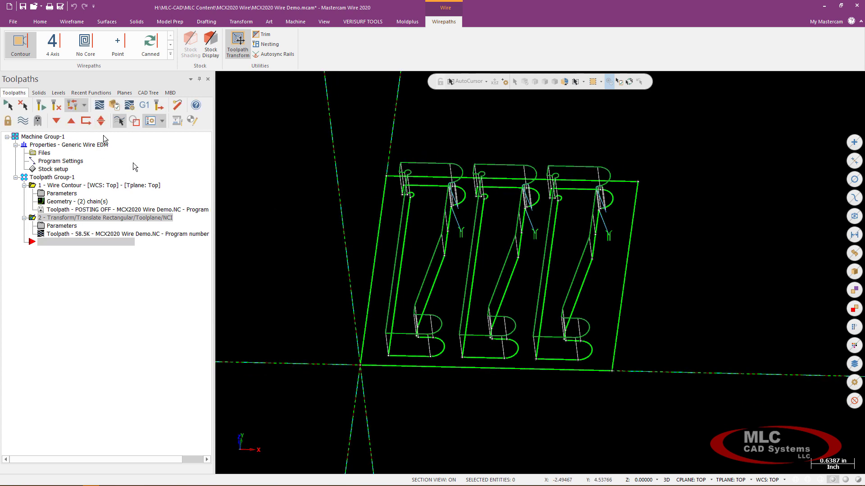
middle_click_drag(319, 177, 315, 194)
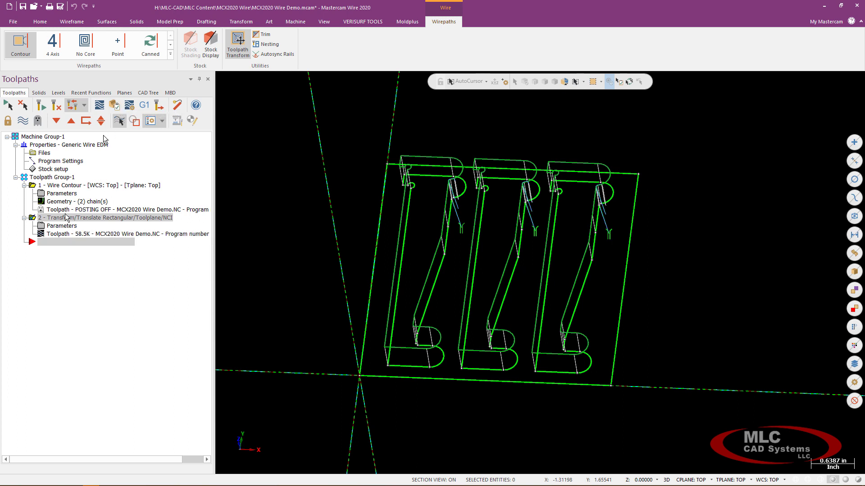
left_click(115, 108)
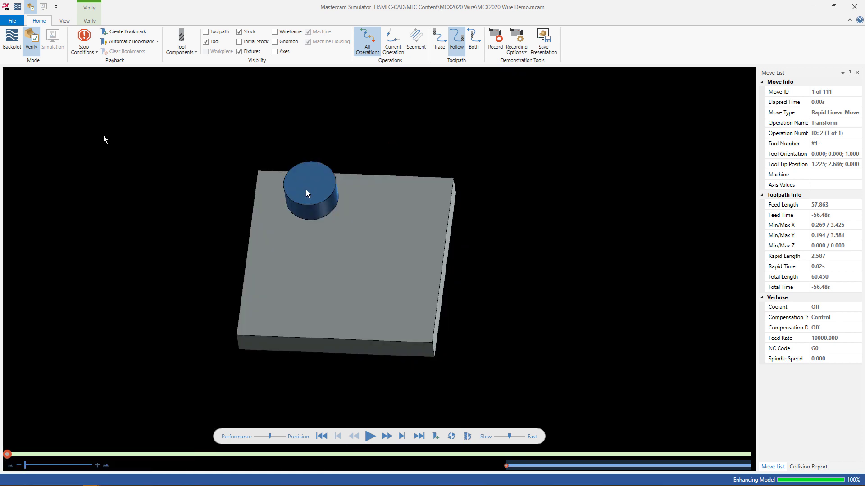
Slow the playback speed and run the simulation through all 111 moves.
middle_click_drag(369, 247, 393, 256)
scroll(285, 309, "up", 4)
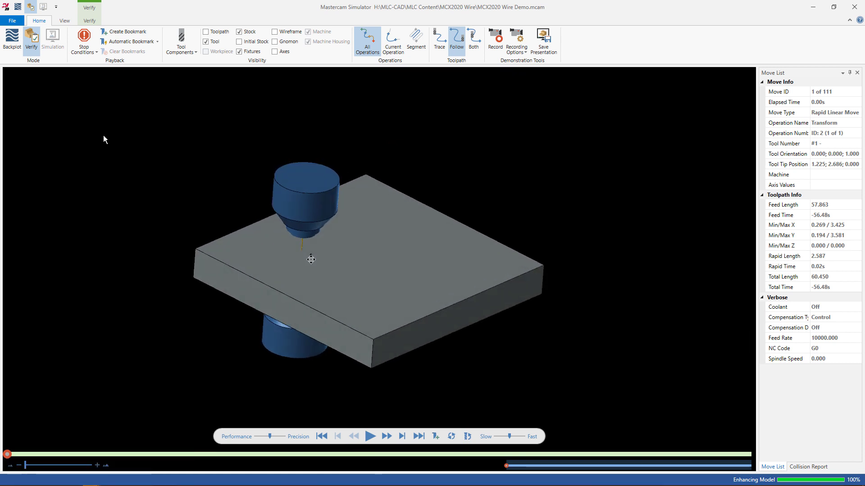
left_click_drag(505, 440, 502, 437)
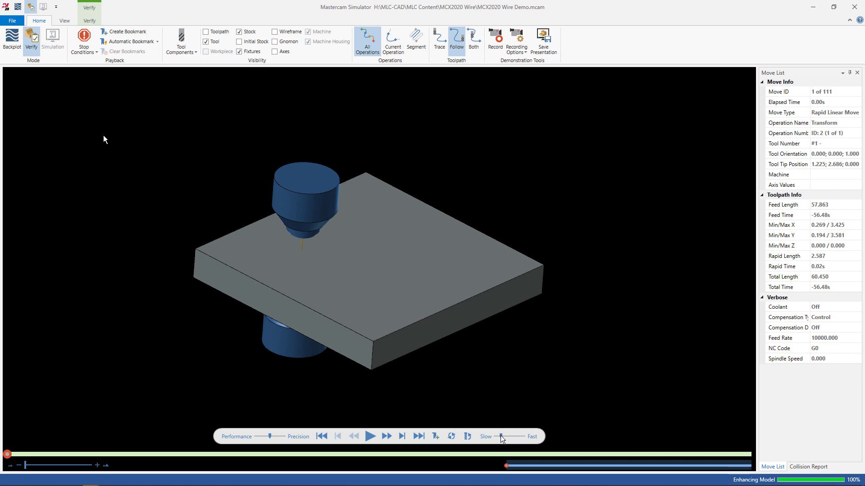
middle_click_drag(369, 283, 371, 308)
left_click(370, 436)
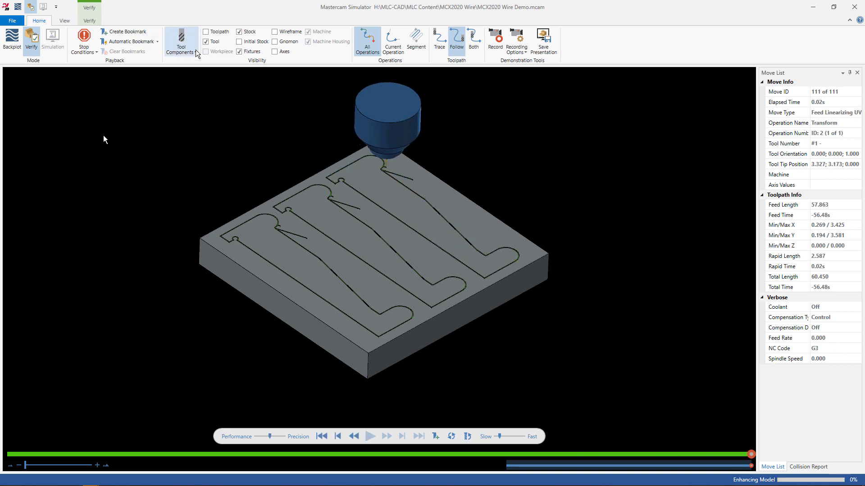
Hide the tool and use Remove Chips on the plate scrap, leaving three parts.
left_click(206, 42)
middle_click_drag(386, 192, 373, 178)
left_click(89, 21)
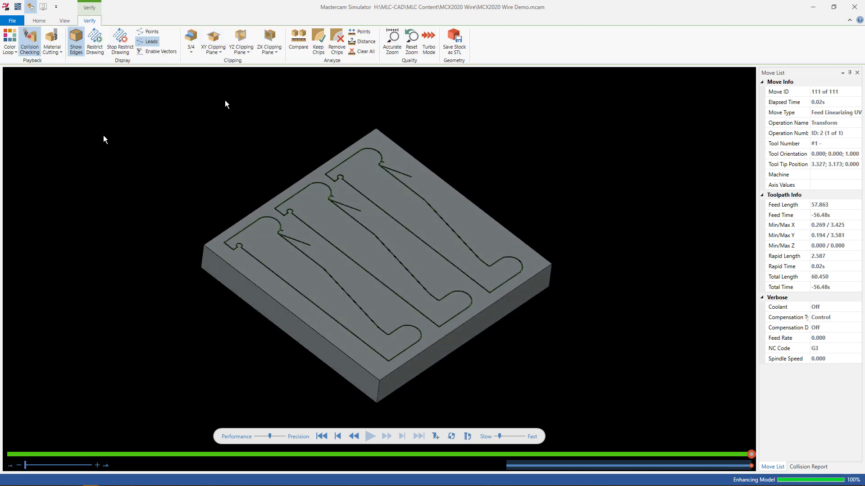
left_click(337, 41)
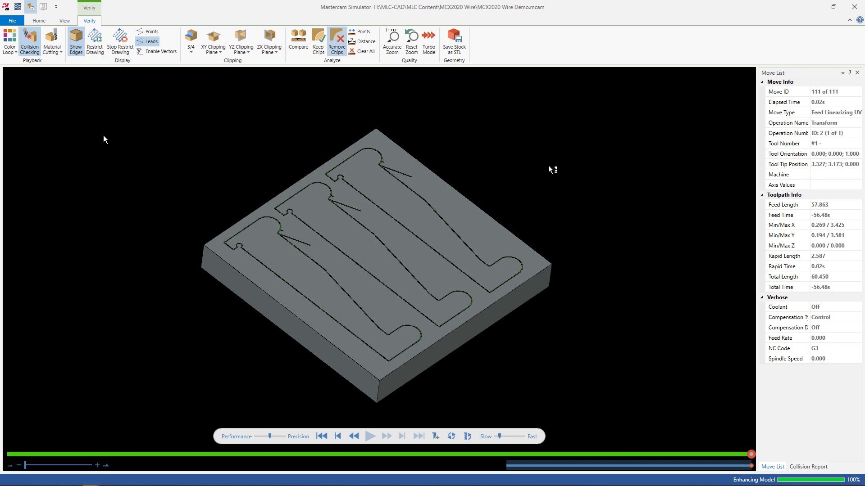
middle_click_drag(317, 257, 379, 280)
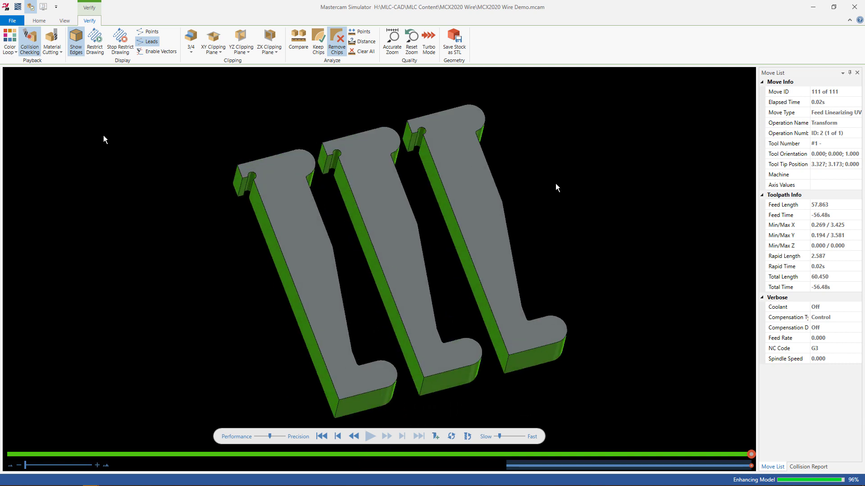